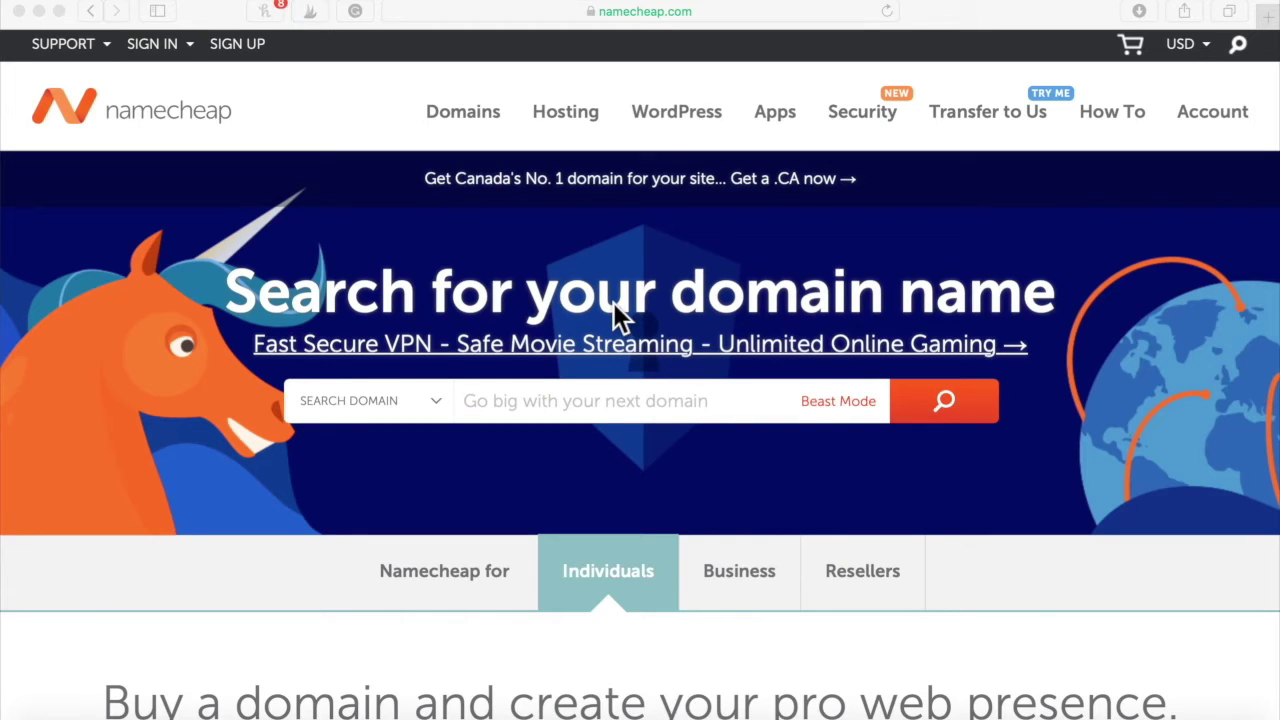
Step: Search for 'gaming 247club' and browse the extensions, e.g. gaming247club.games at $10.48/yr
{"action": "left_click", "coordinate": [600, 407]}
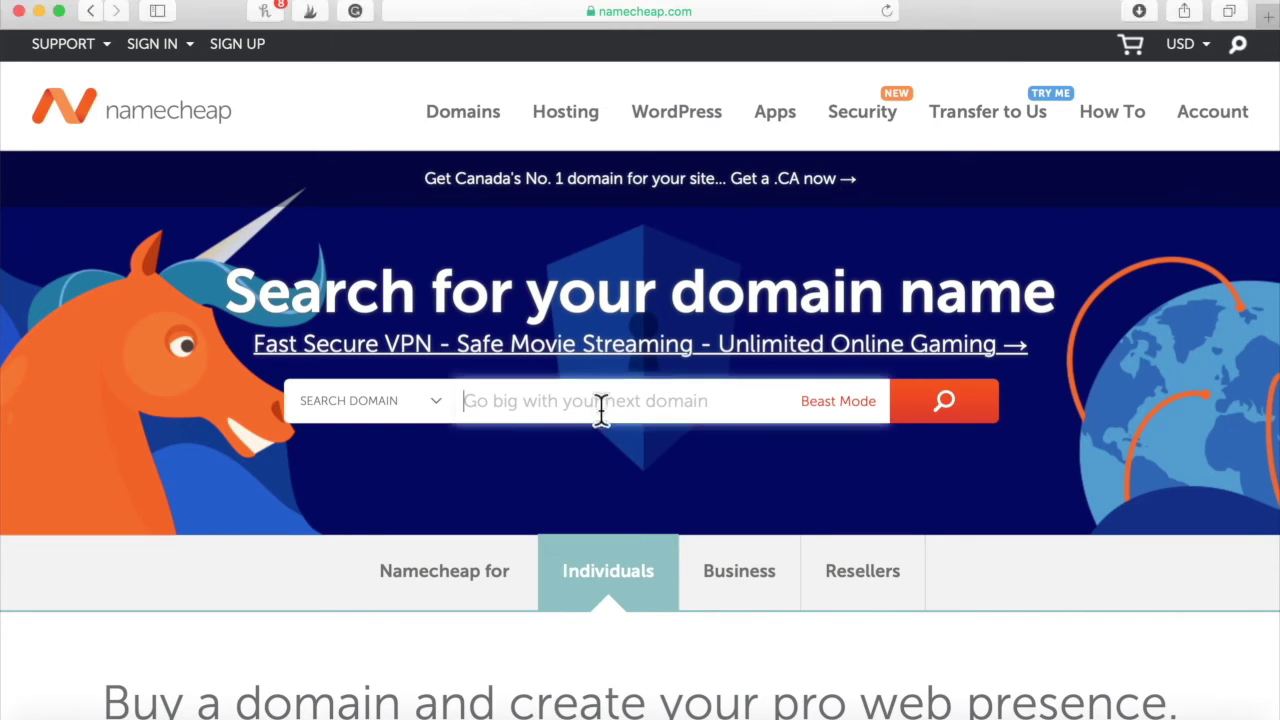
{"action": "type", "text": "gaming "}
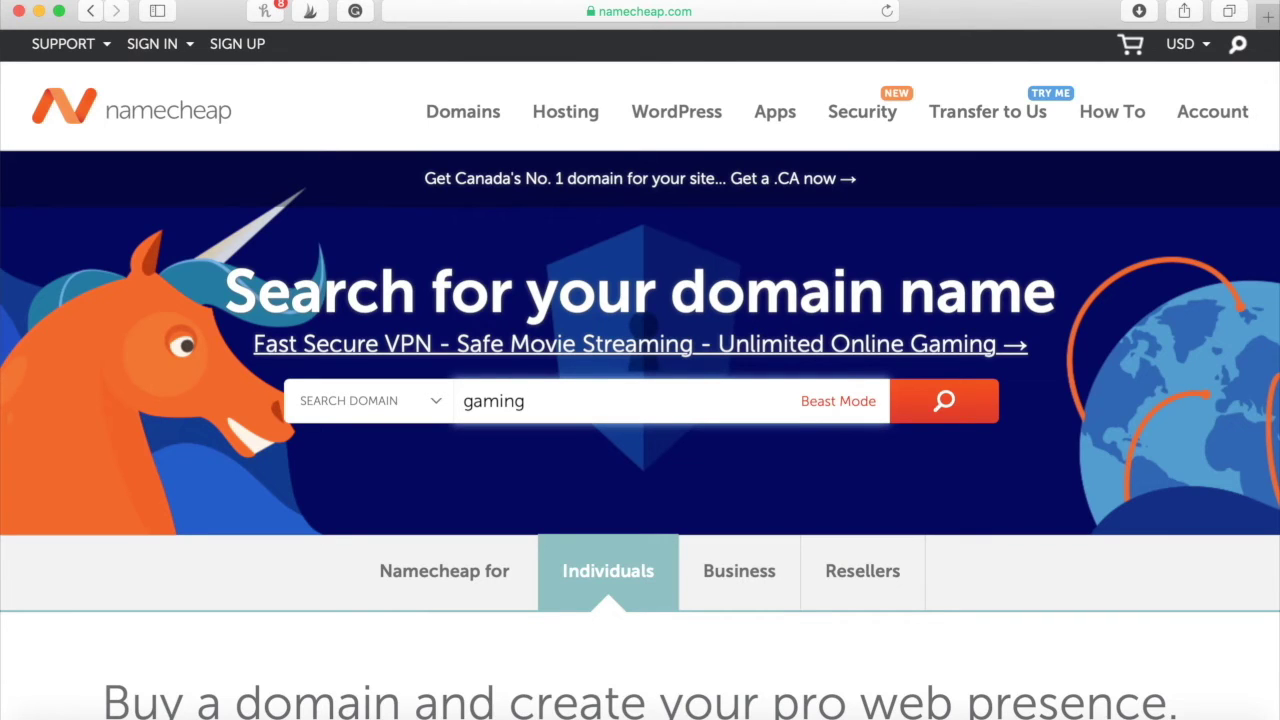
{"action": "type", "text": "247club"}
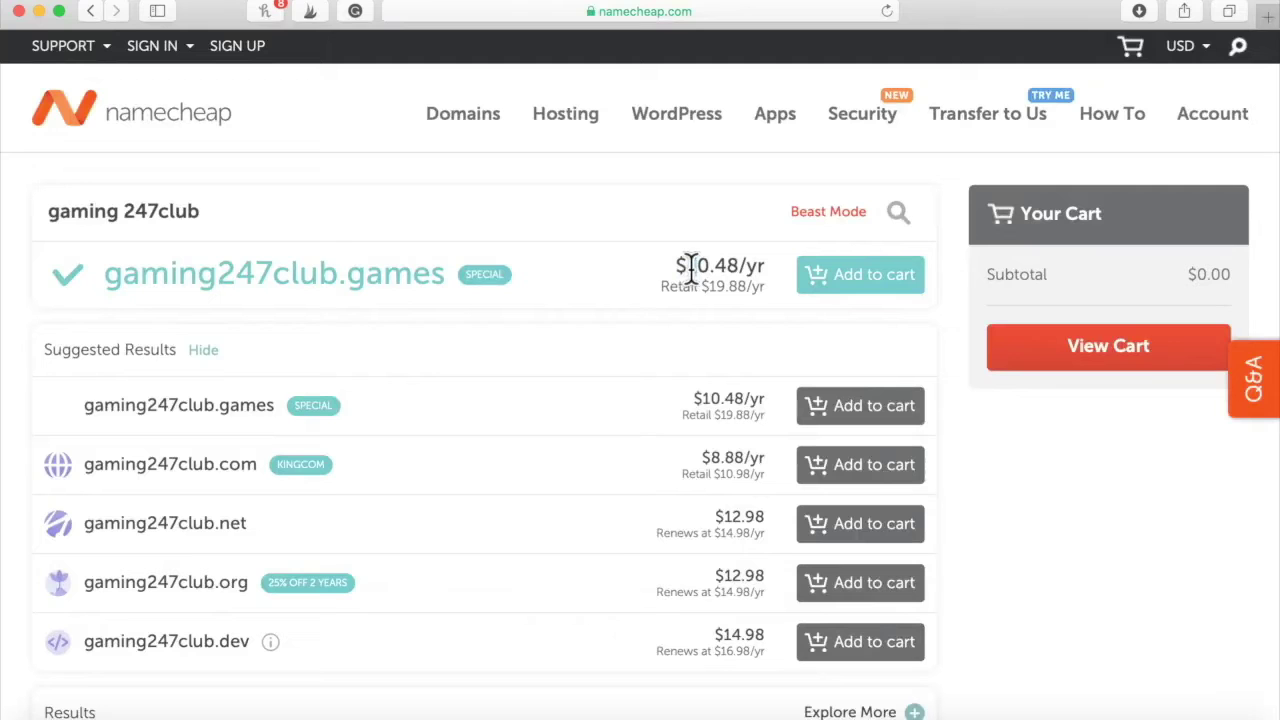
{"action": "scroll", "coordinate": [370, 370], "scroll_direction": "down", "scroll_amount": 5}
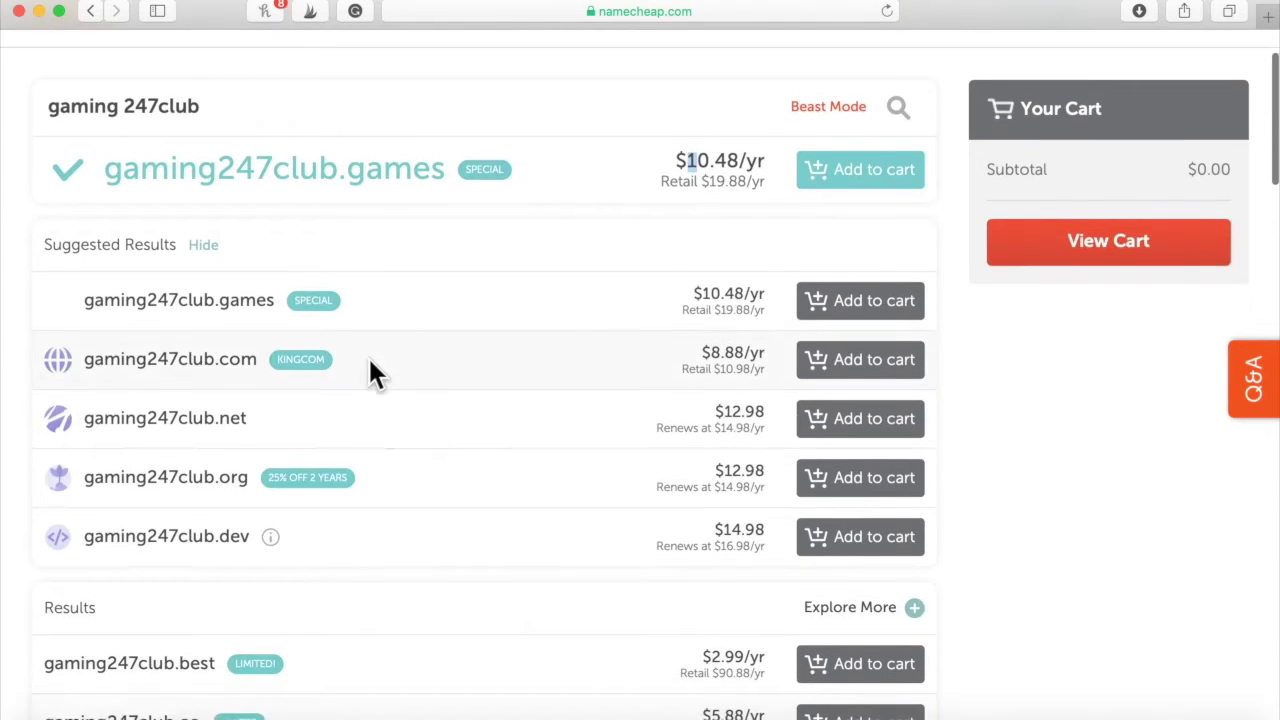
{"action": "scroll", "coordinate": [372, 372], "scroll_direction": "down", "scroll_amount": 2}
{"action": "scroll", "coordinate": [372, 372], "scroll_direction": "down", "scroll_amount": 1}
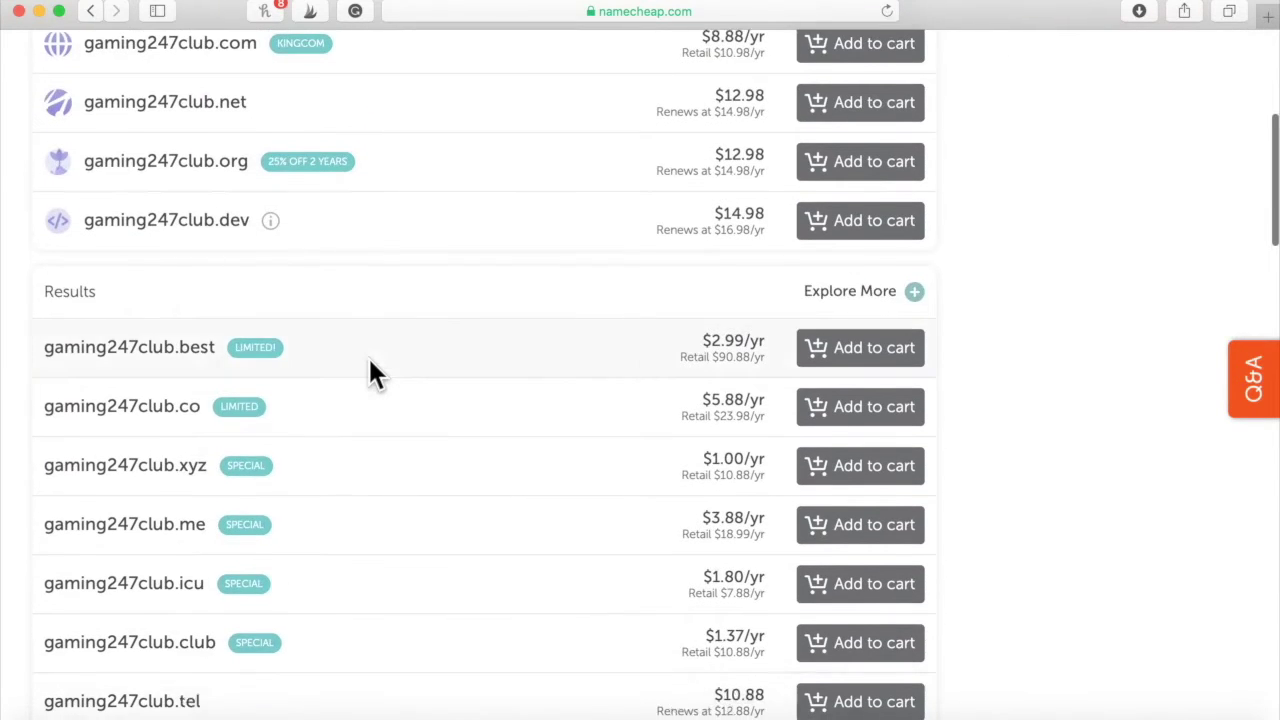
{"action": "scroll", "coordinate": [868, 490], "scroll_direction": "down", "scroll_amount": 3}
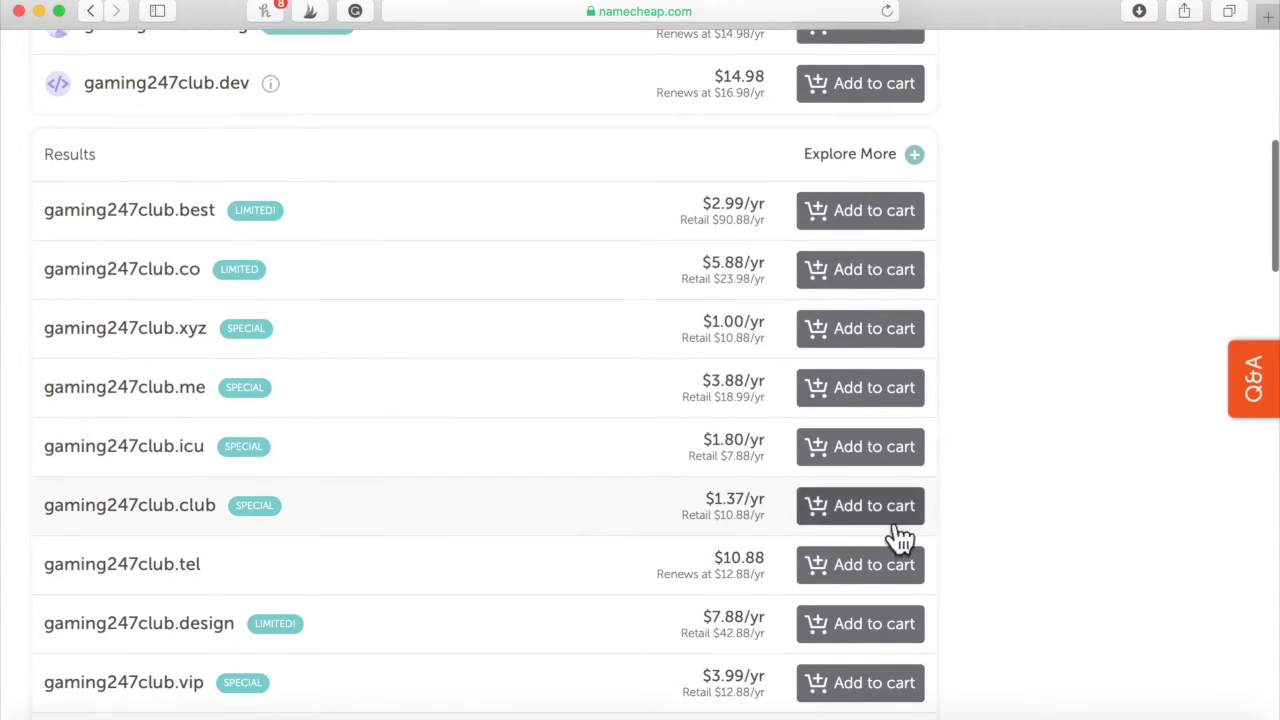
{"action": "scroll", "coordinate": [898, 538], "scroll_direction": "down", "scroll_amount": 9}
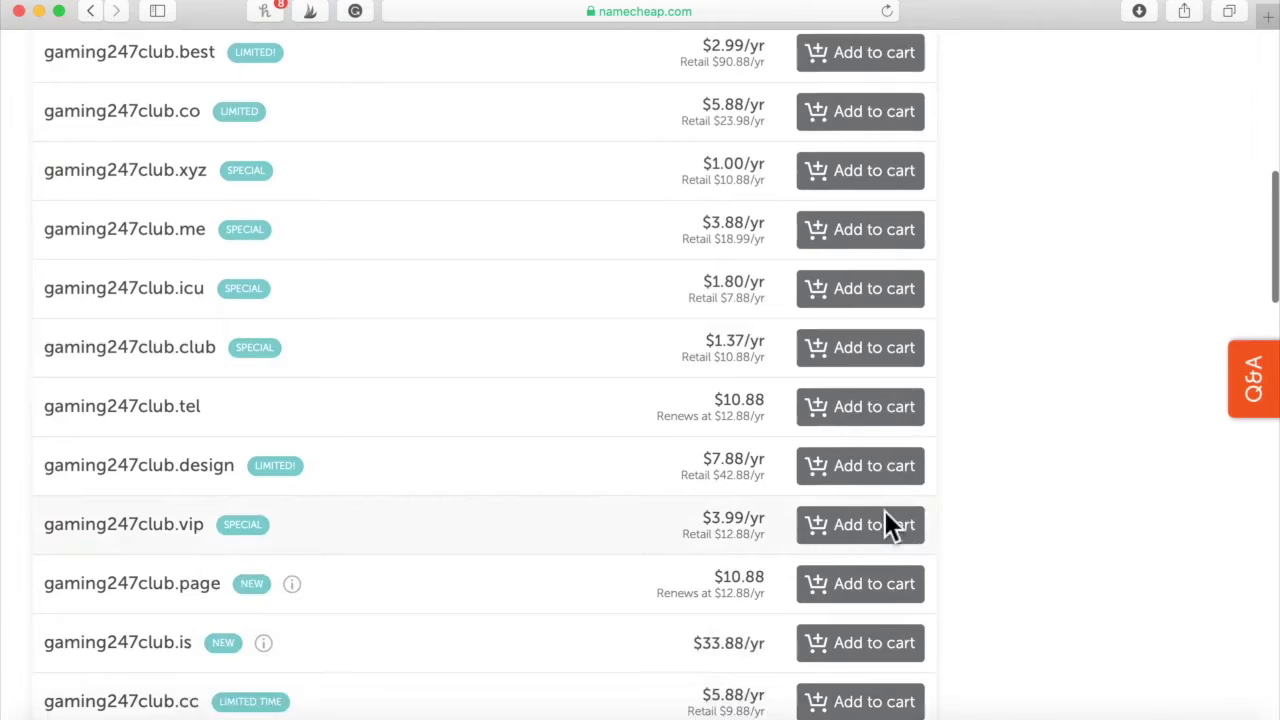
{"action": "scroll", "coordinate": [884, 510], "scroll_direction": "down", "scroll_amount": 12}
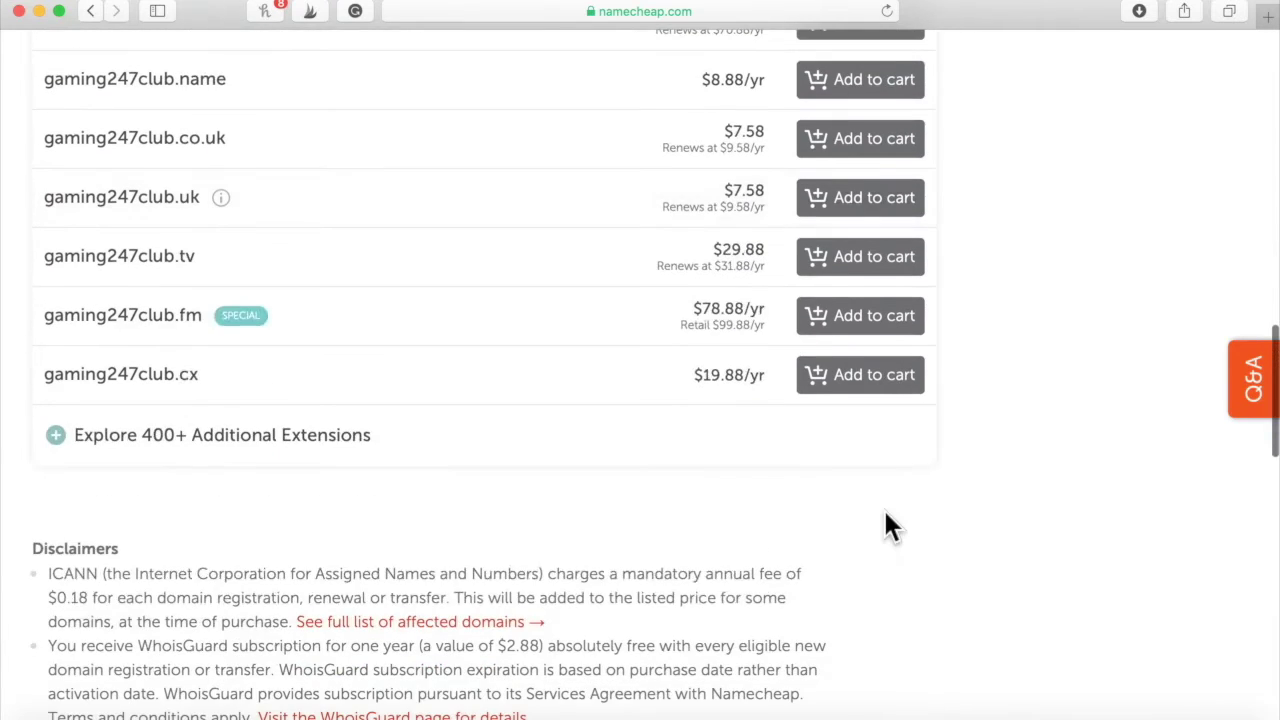
Step: Show the additional extensions filtered to '$2 or less' and browse them
{"action": "left_click", "coordinate": [240, 437]}
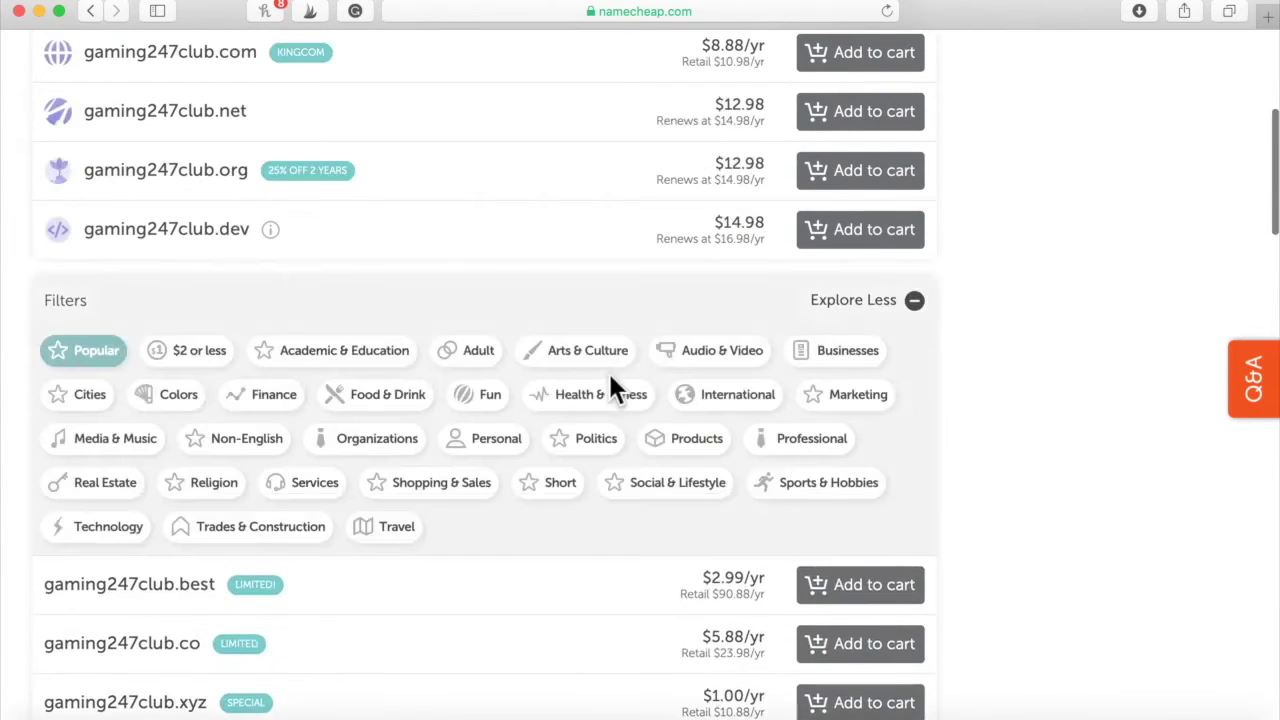
{"action": "left_click", "coordinate": [185, 362]}
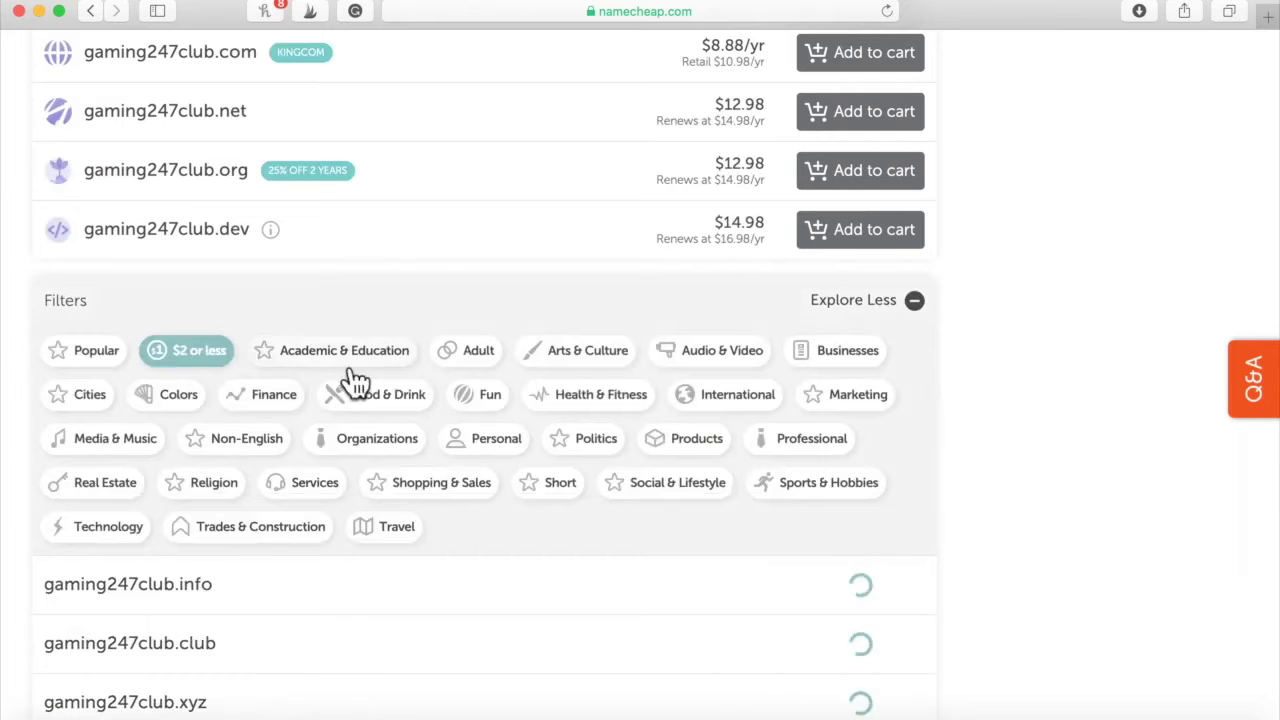
{"action": "scroll", "coordinate": [748, 462], "scroll_direction": "down", "scroll_amount": 5}
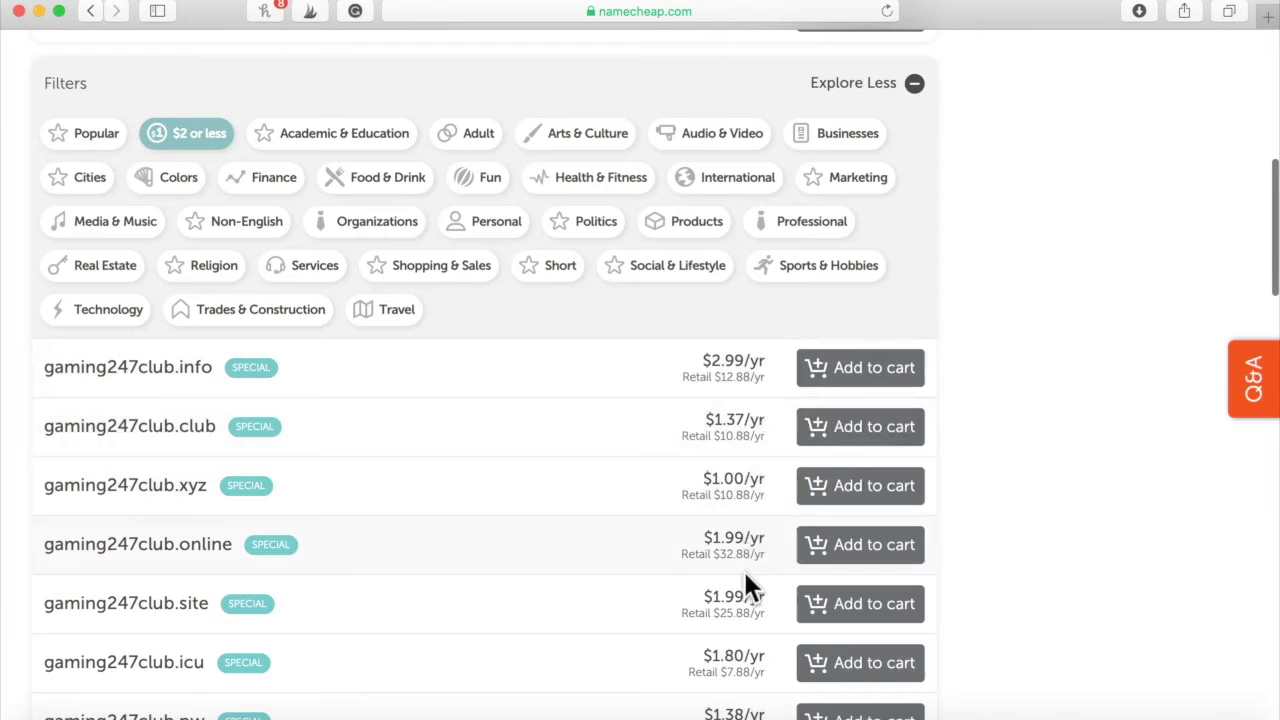
{"action": "scroll", "coordinate": [745, 600], "scroll_direction": "down", "scroll_amount": 1}
{"action": "scroll", "coordinate": [746, 608], "scroll_direction": "down", "scroll_amount": 8}
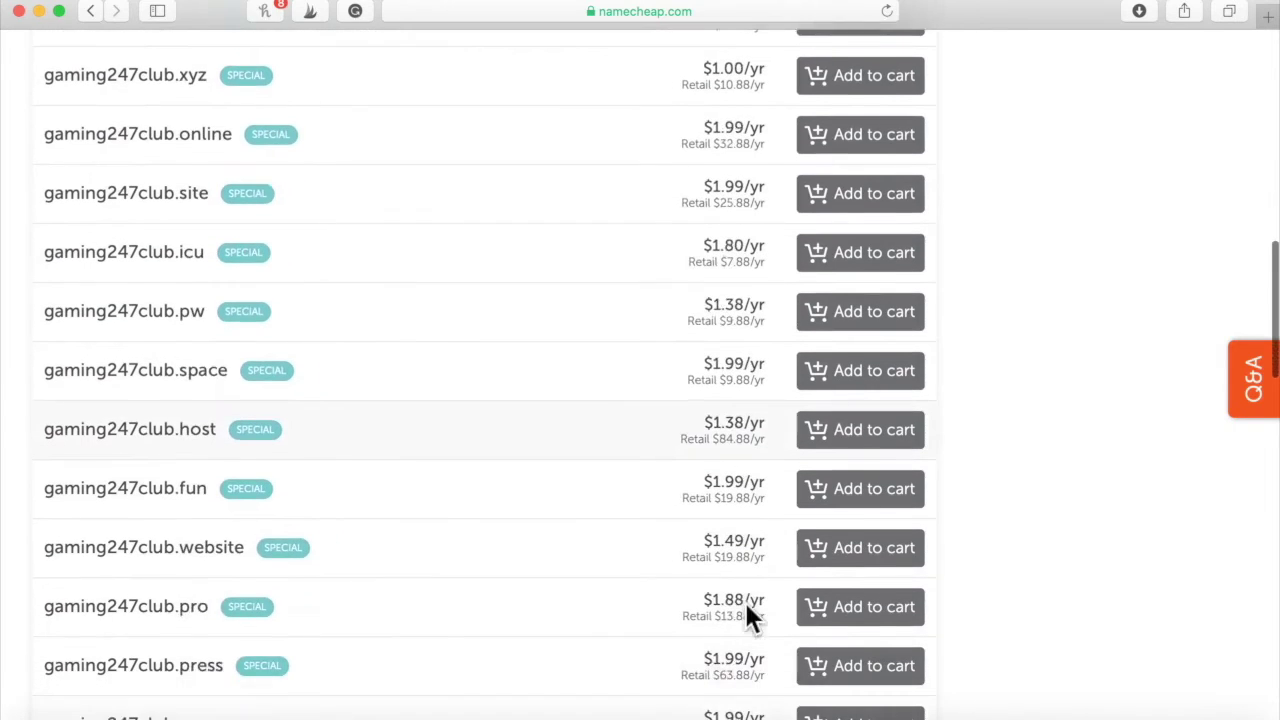
{"action": "scroll", "coordinate": [746, 610], "scroll_direction": "down", "scroll_amount": 3}
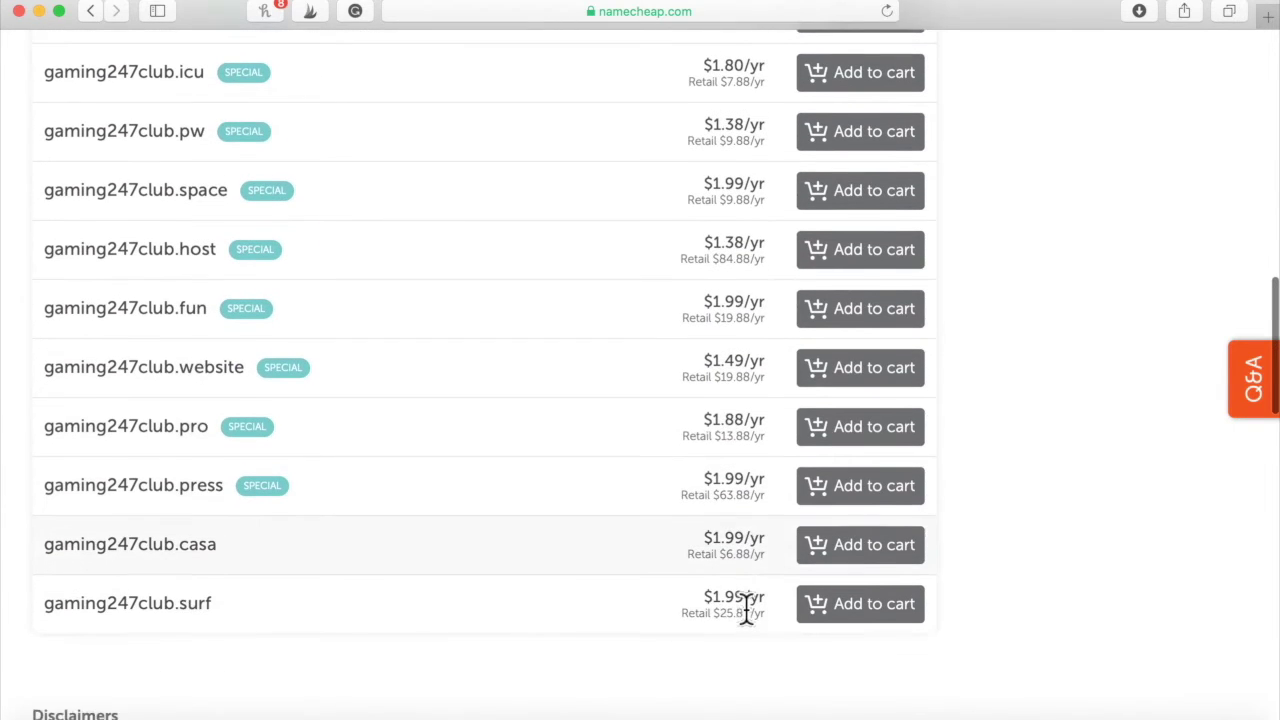
{"action": "scroll", "coordinate": [746, 608], "scroll_direction": "up", "scroll_amount": 4}
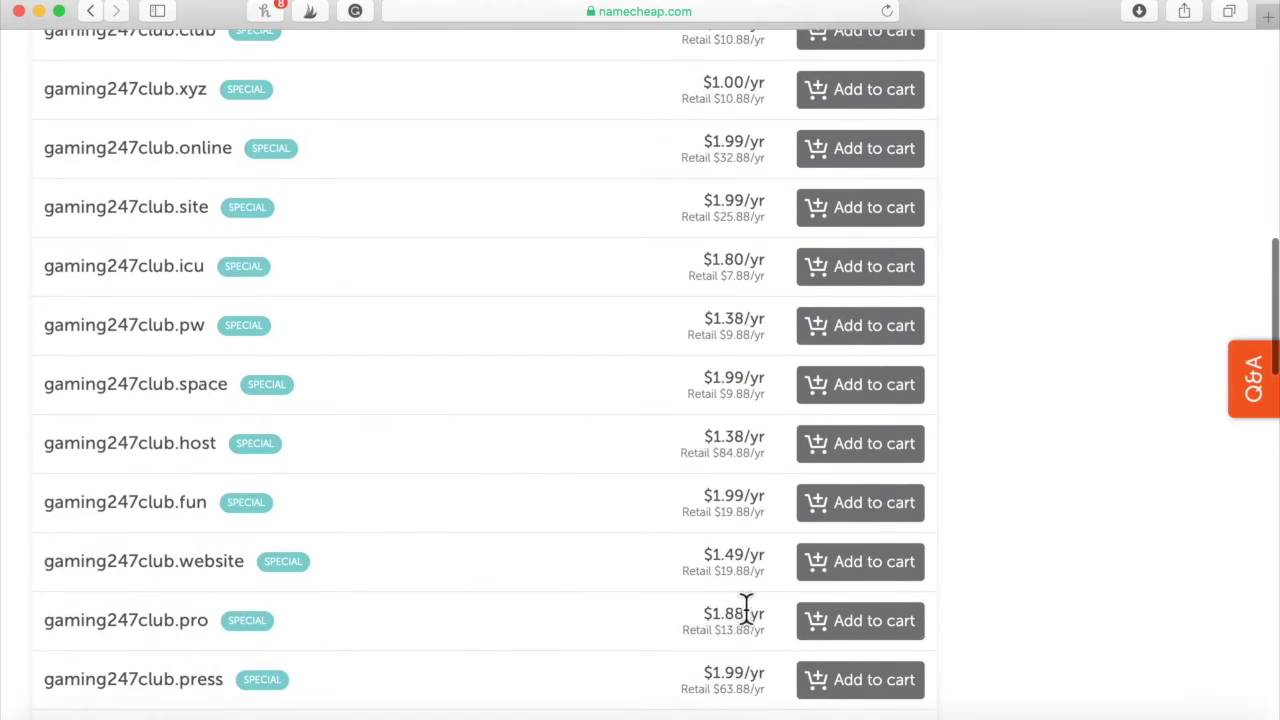
{"action": "scroll", "coordinate": [746, 605], "scroll_direction": "up", "scroll_amount": 4}
{"action": "scroll", "coordinate": [746, 610], "scroll_direction": "up", "scroll_amount": 1}
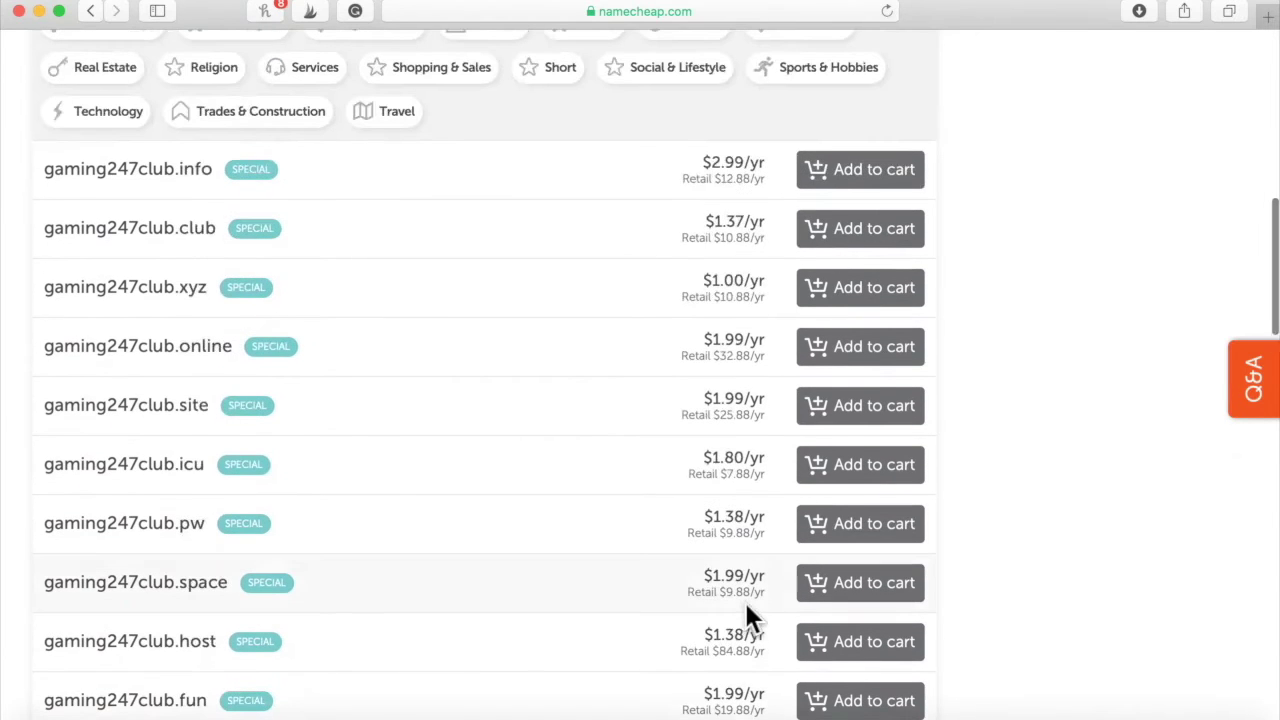
Step: Add gaming247club.xyz at $1.00/yr to the cart, subtotal $1.18
{"action": "left_click", "coordinate": [900, 302]}
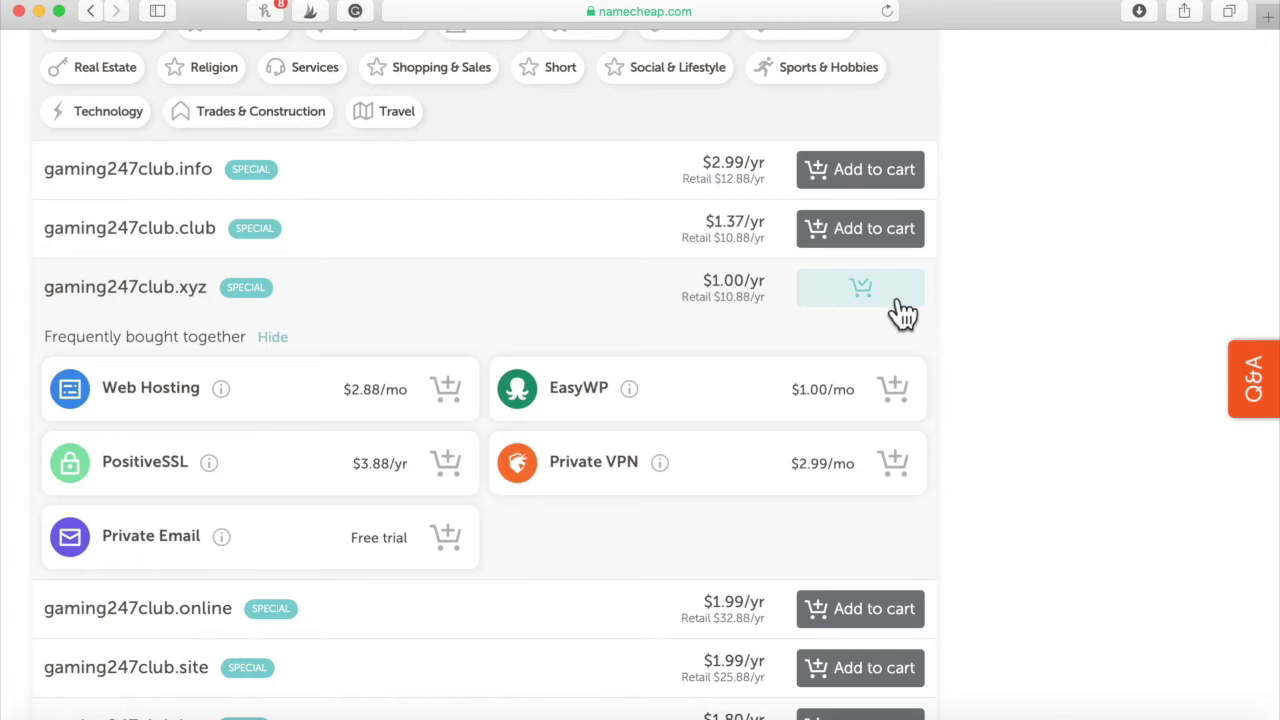
{"action": "scroll", "coordinate": [898, 302], "scroll_direction": "up", "scroll_amount": 2}
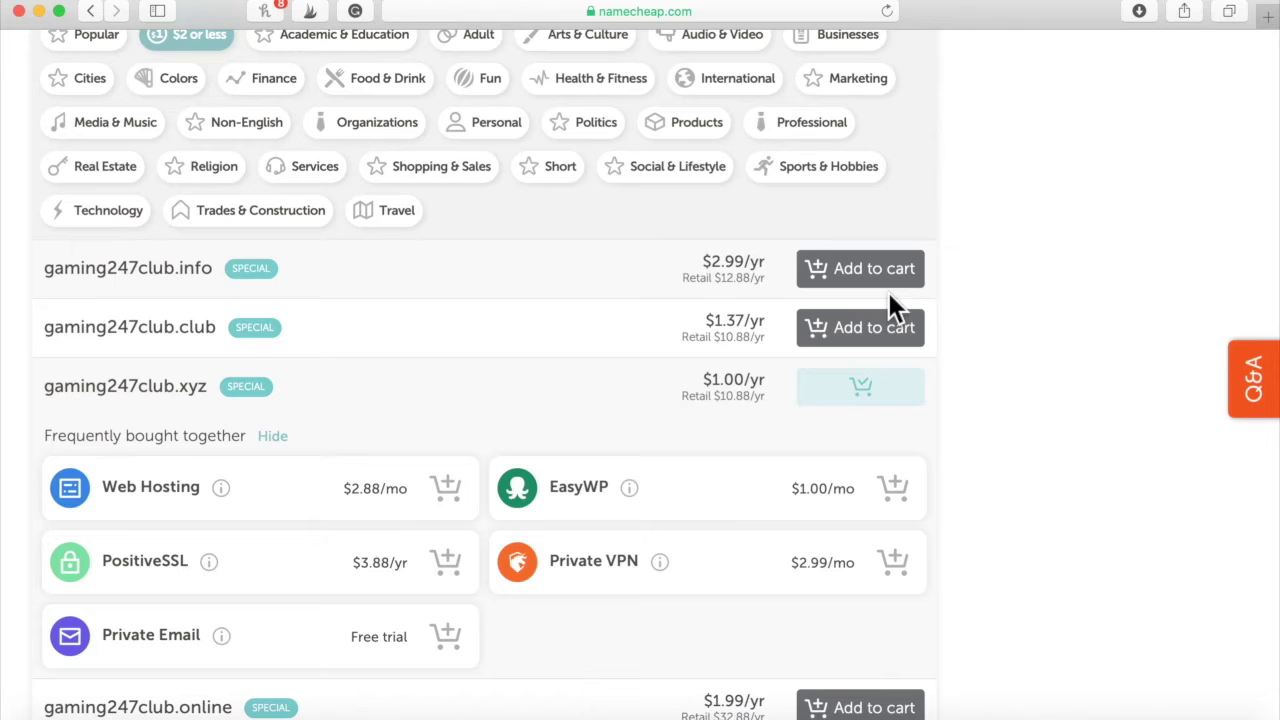
{"action": "left_click_drag", "start_coordinate": [64, 388], "coordinate": [209, 400]}
{"action": "left_click", "coordinate": [211, 400]}
Step: Open the cart, dismiss the coupon popup and confirm the order
{"action": "scroll", "coordinate": [1046, 317], "scroll_direction": "up", "scroll_amount": 10}
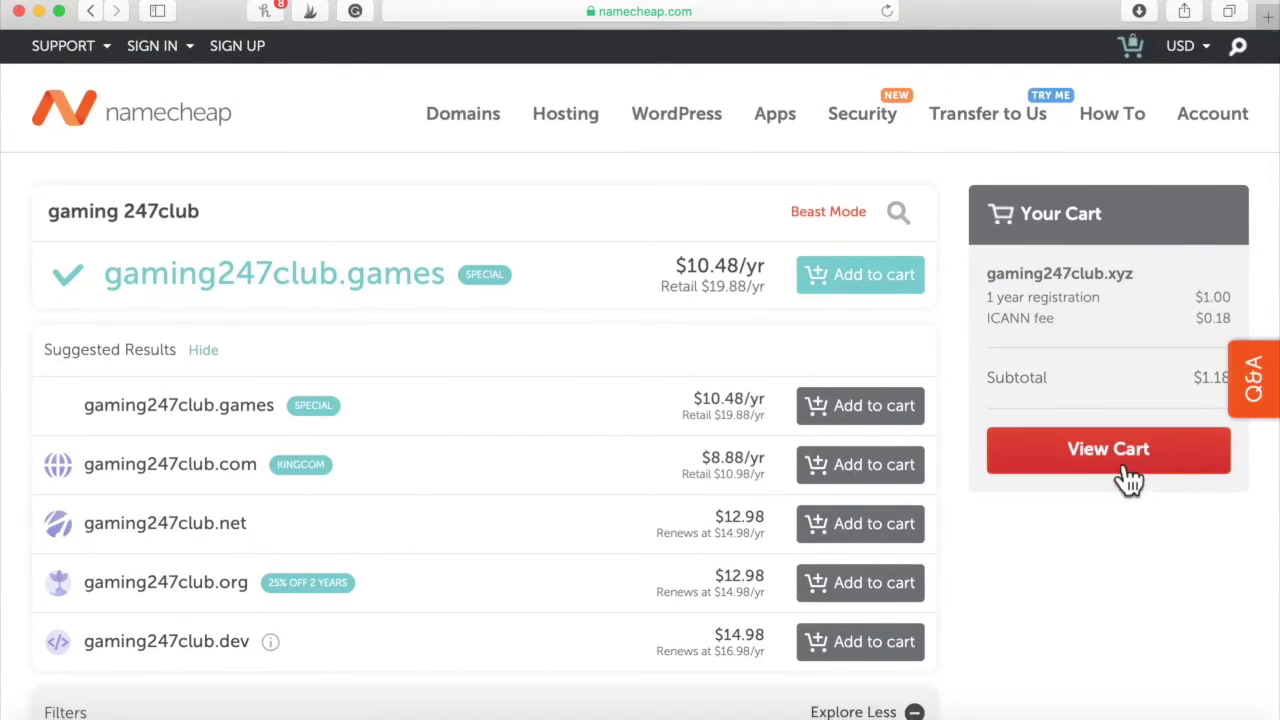
{"action": "left_click", "coordinate": [1119, 466]}
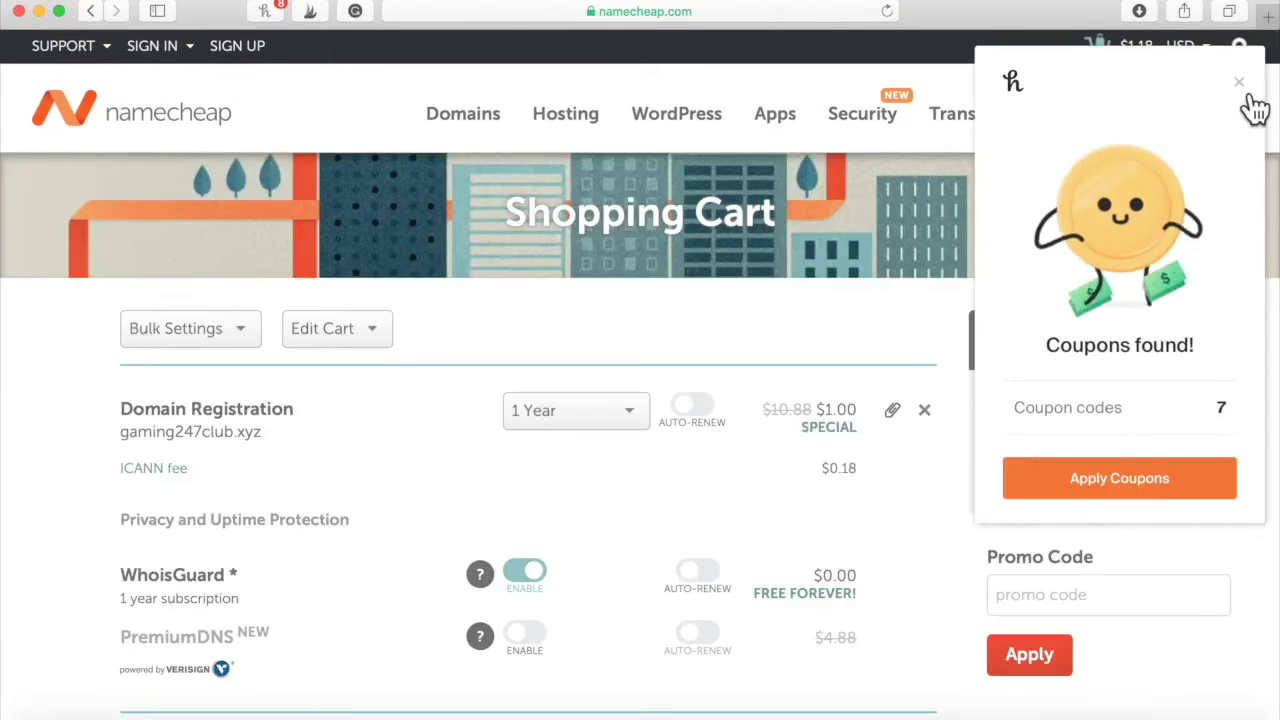
{"action": "left_click", "coordinate": [1243, 84]}
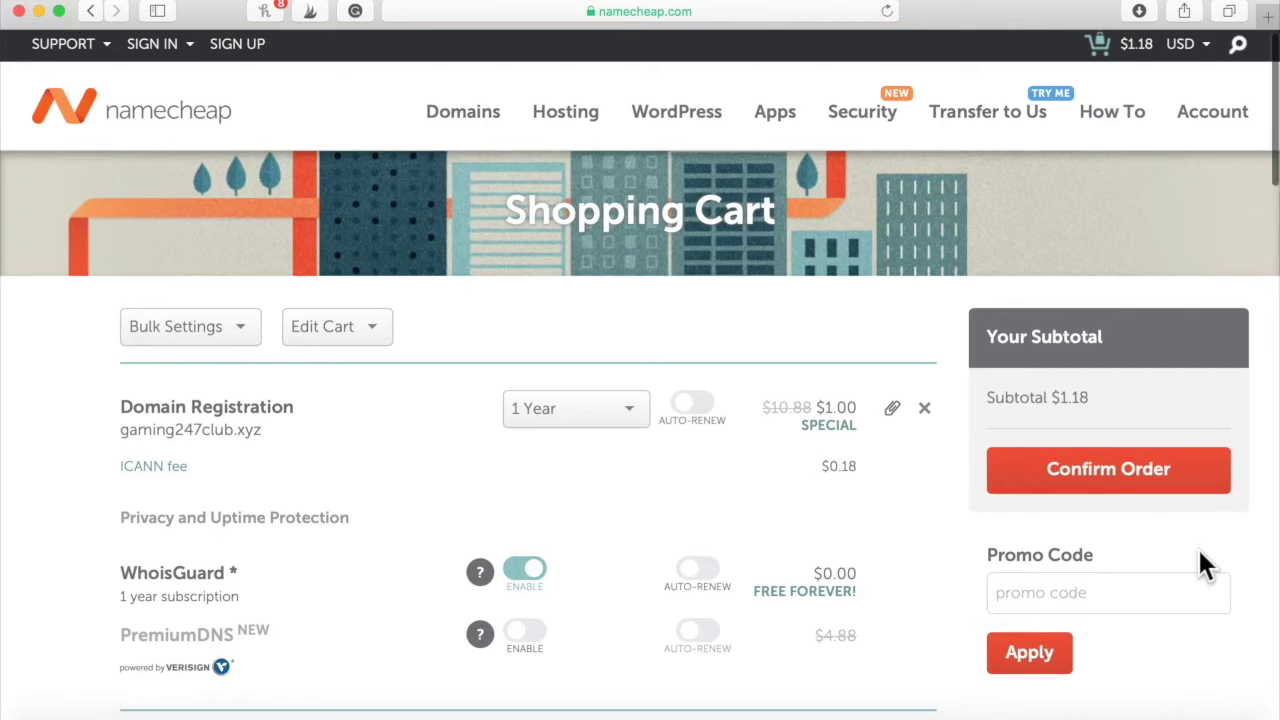
{"action": "scroll", "coordinate": [1197, 546], "scroll_direction": "down", "scroll_amount": 1}
{"action": "left_click", "coordinate": [1152, 440]}
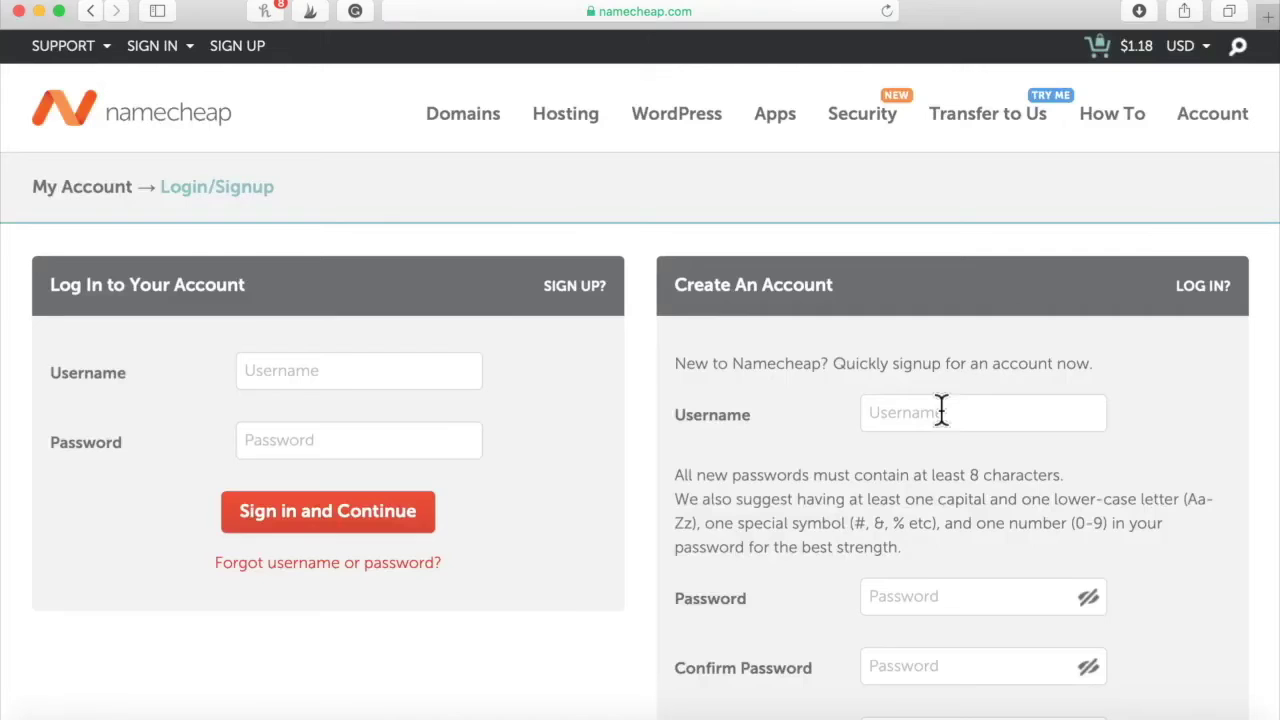
Step: Sign in with the saved account credentials to reach the Billing step
{"action": "left_click", "coordinate": [303, 377]}
{"action": "type", "text": "c"}
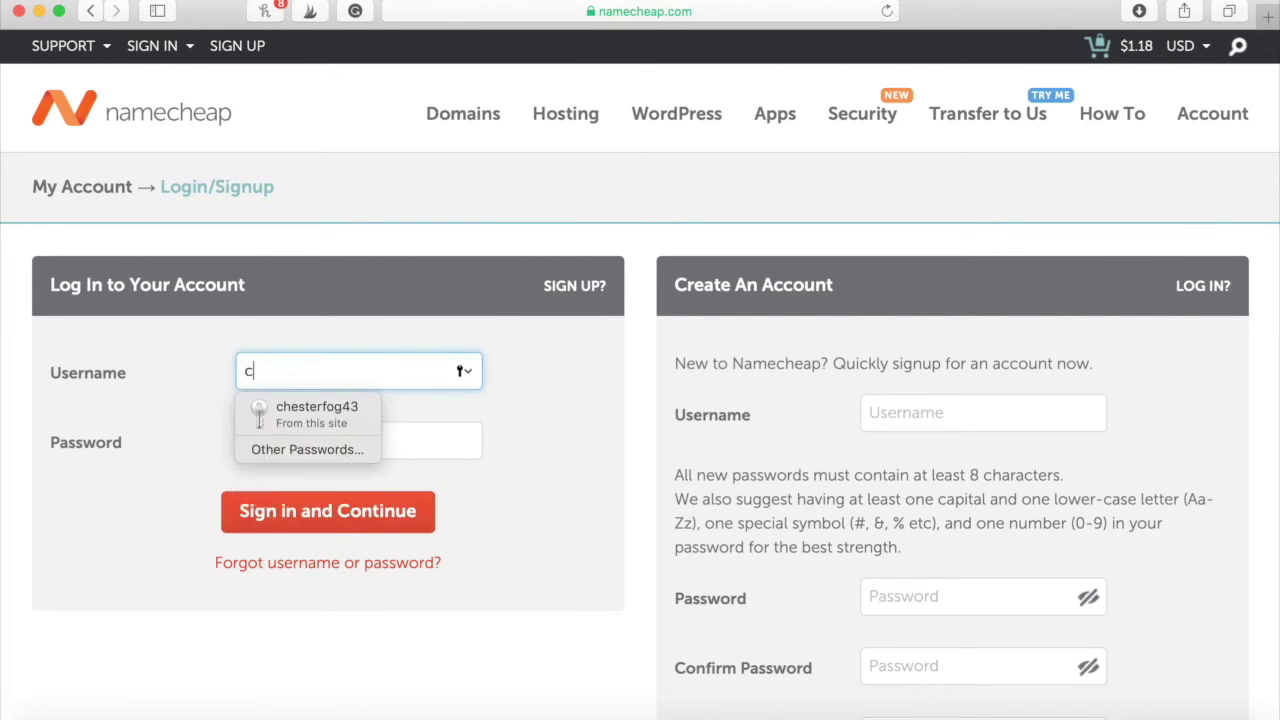
{"action": "left_click", "coordinate": [306, 410]}
{"action": "left_click", "coordinate": [349, 525]}
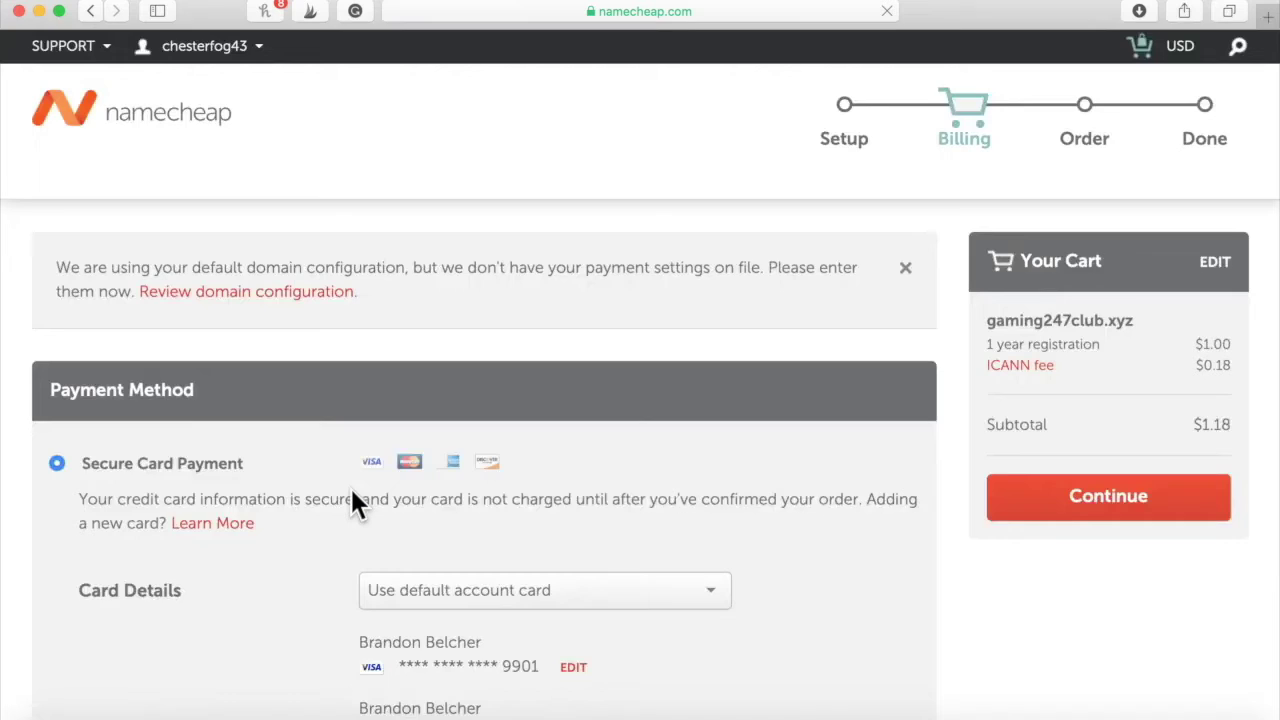
Step: Pay with the previously saved Mastercard MC-5527 and continue past billing
{"action": "scroll", "coordinate": [350, 487], "scroll_direction": "down", "scroll_amount": 2}
{"action": "left_click", "coordinate": [458, 481]}
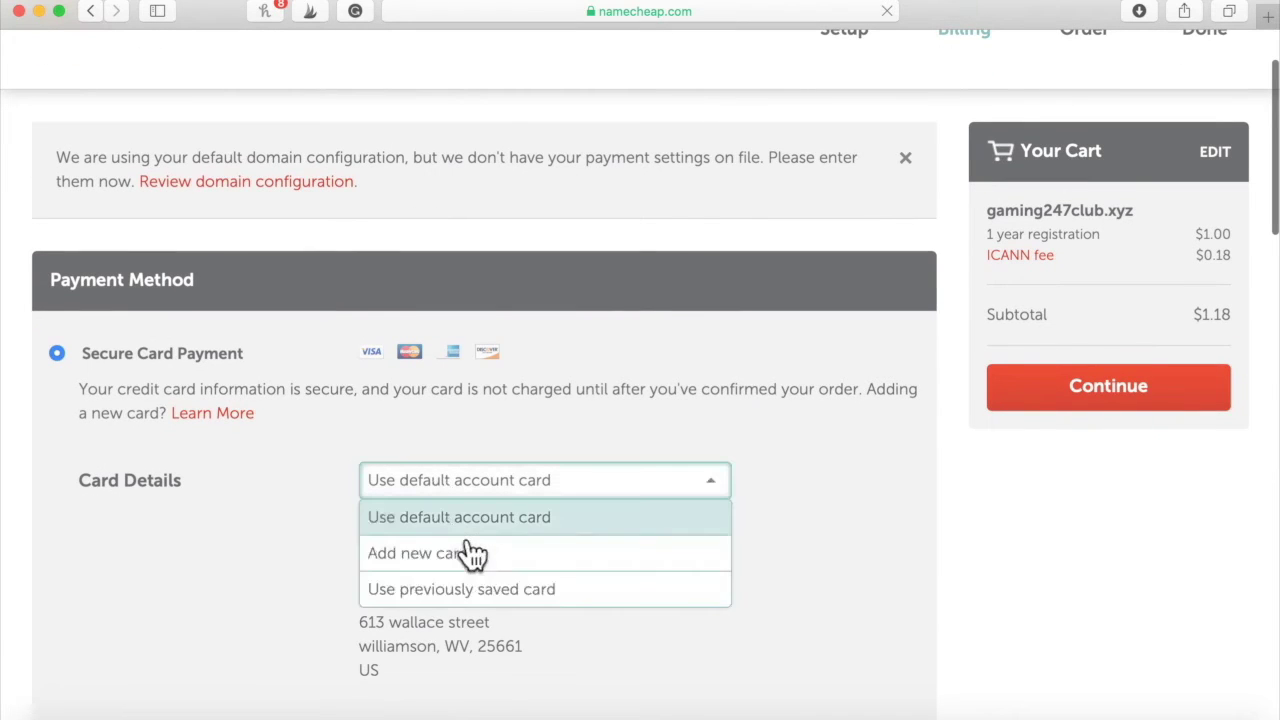
{"action": "left_click", "coordinate": [478, 600]}
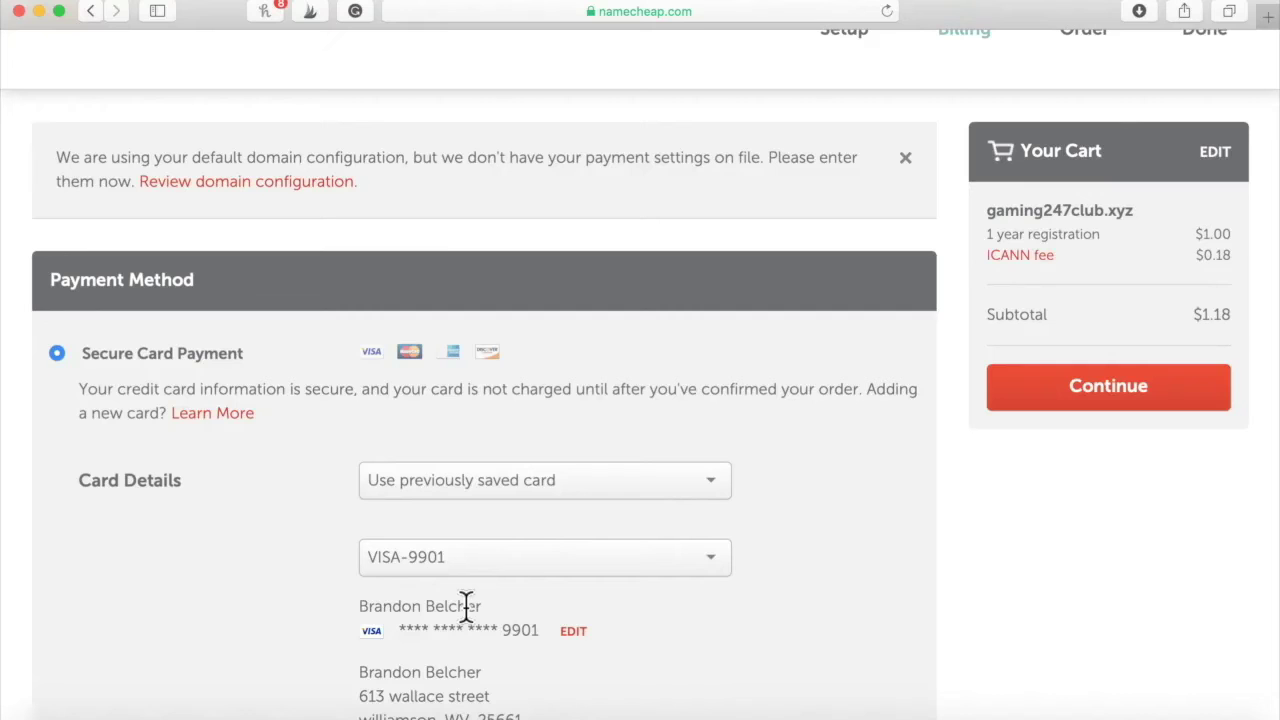
{"action": "left_click", "coordinate": [468, 565]}
{"action": "scroll", "coordinate": [540, 683], "scroll_direction": "down", "scroll_amount": 3}
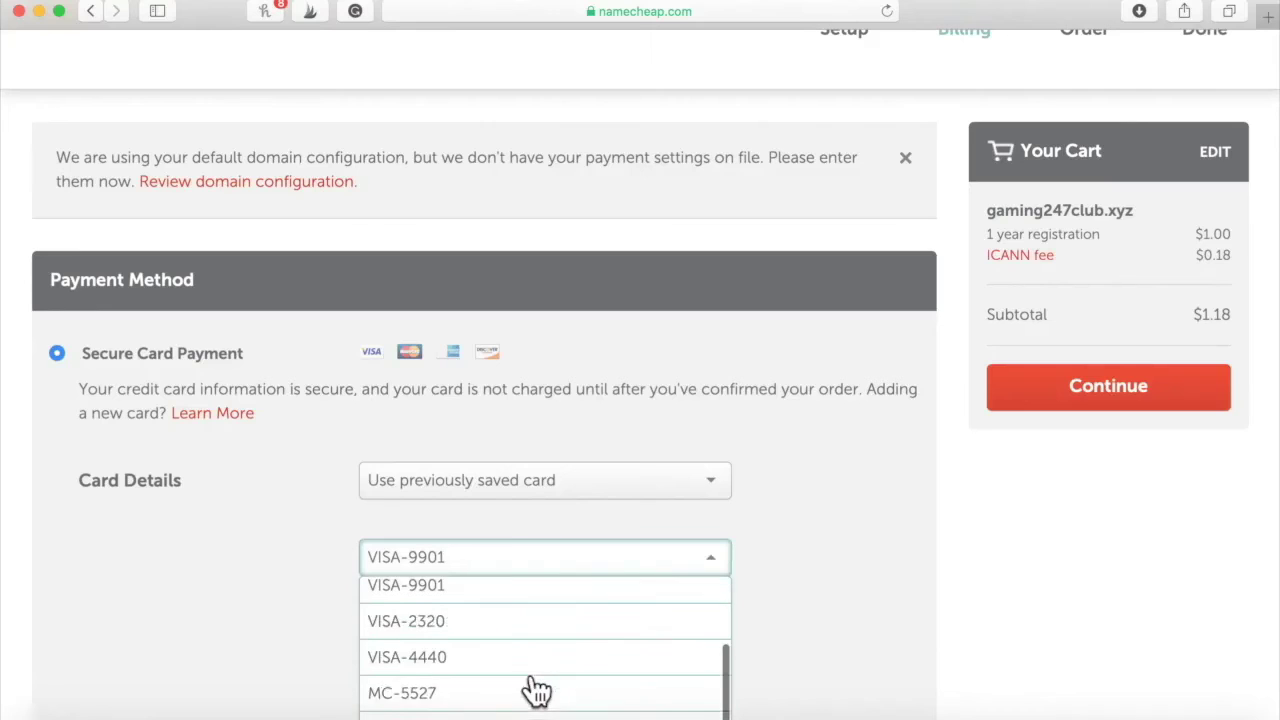
{"action": "left_click", "coordinate": [862, 582]}
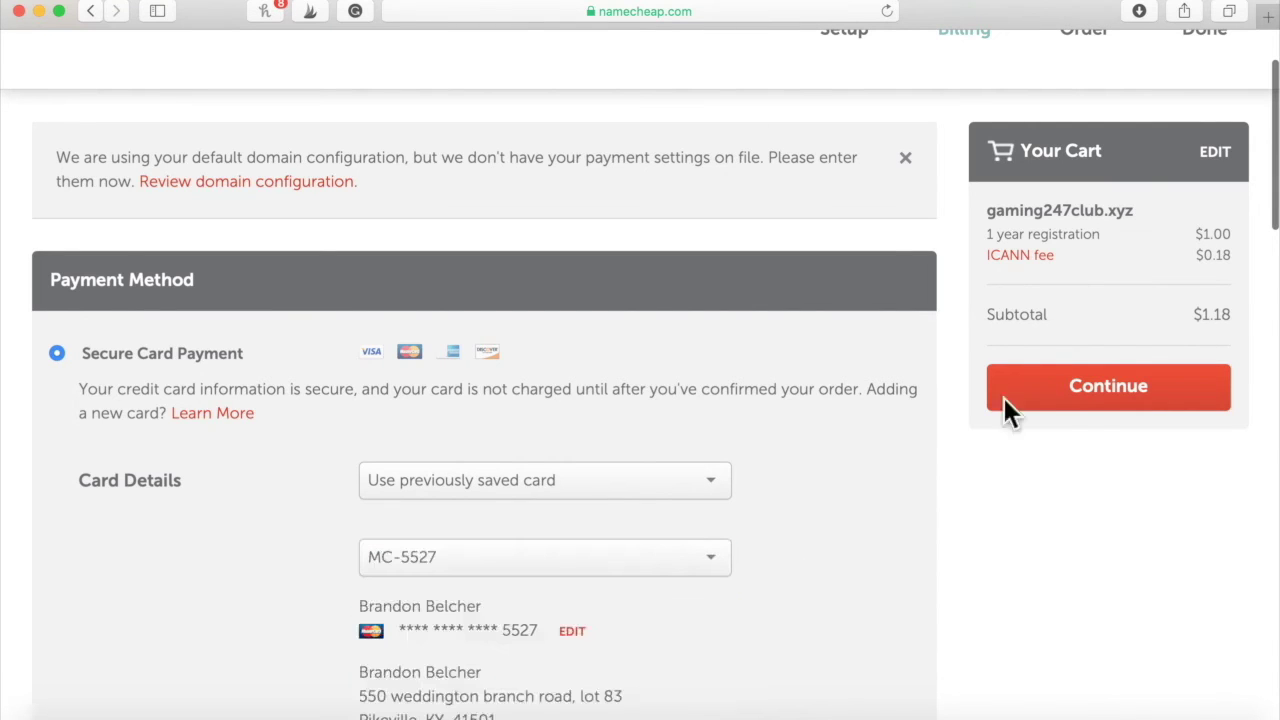
{"action": "left_click", "coordinate": [1080, 410]}
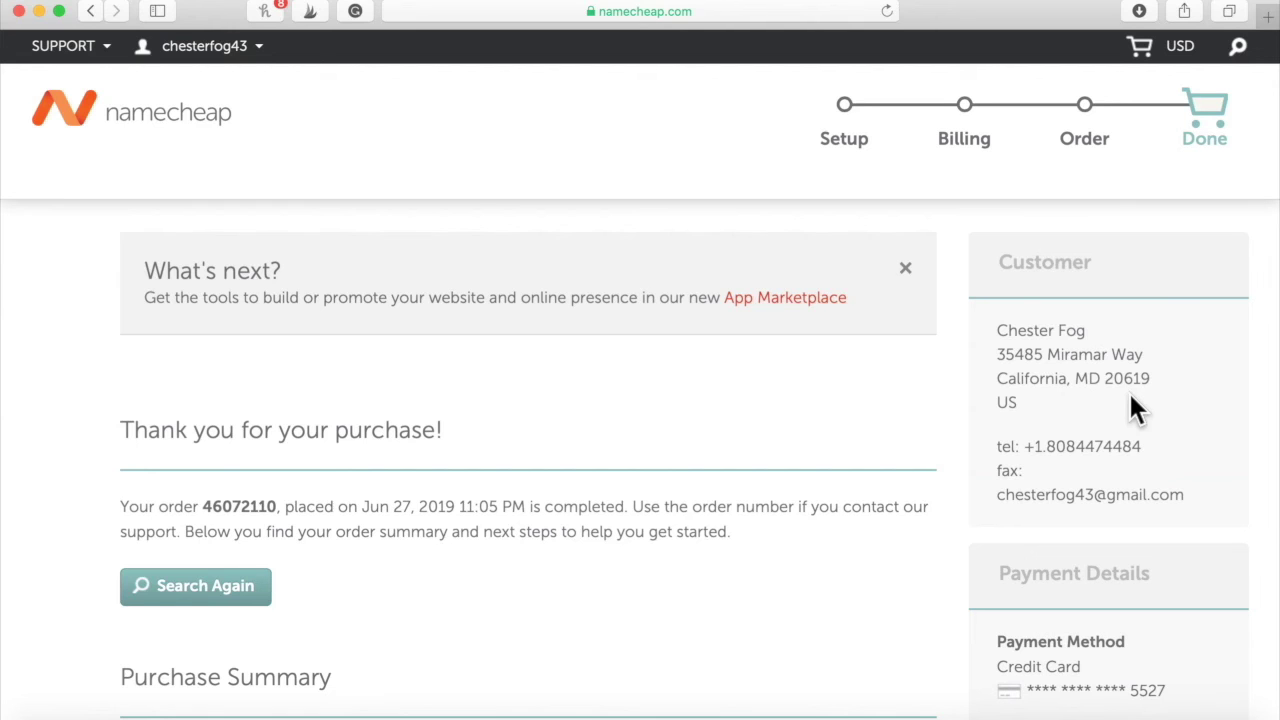
Step: Review the Purchase Summary and go to MANAGE for the new domain registration
{"action": "scroll", "coordinate": [1128, 390], "scroll_direction": "down", "scroll_amount": 5}
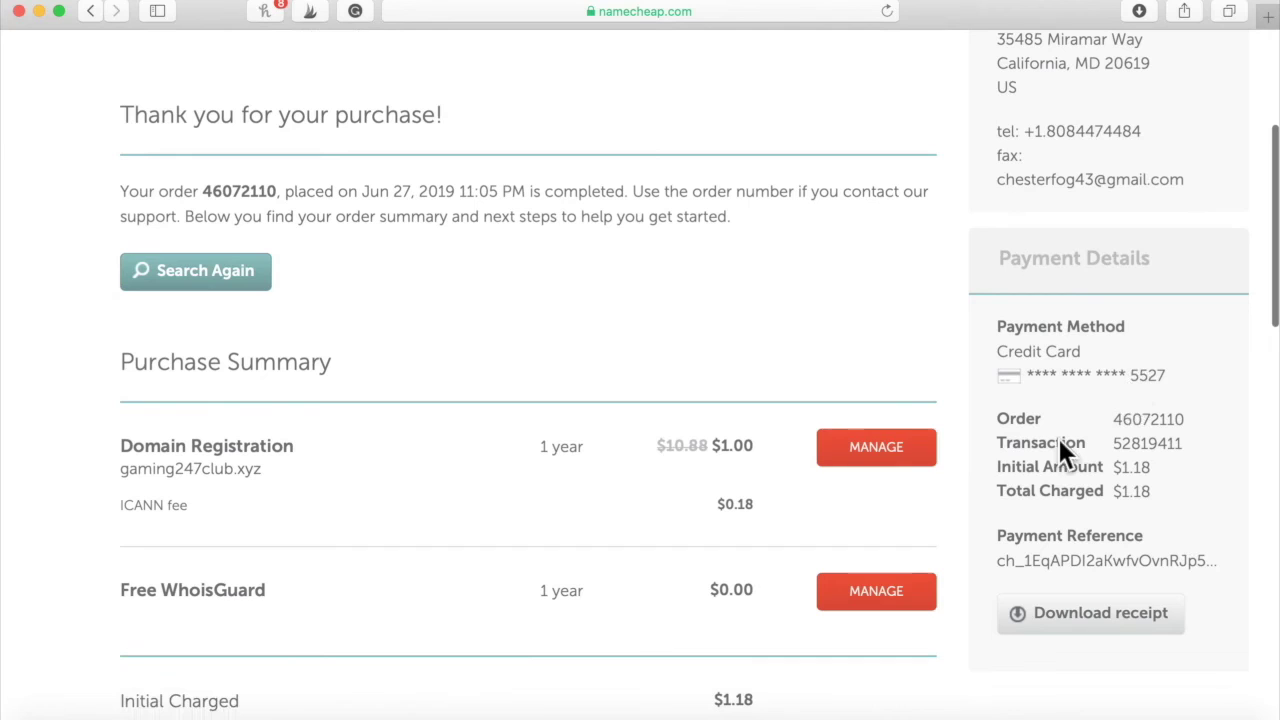
{"action": "left_click", "coordinate": [873, 462]}
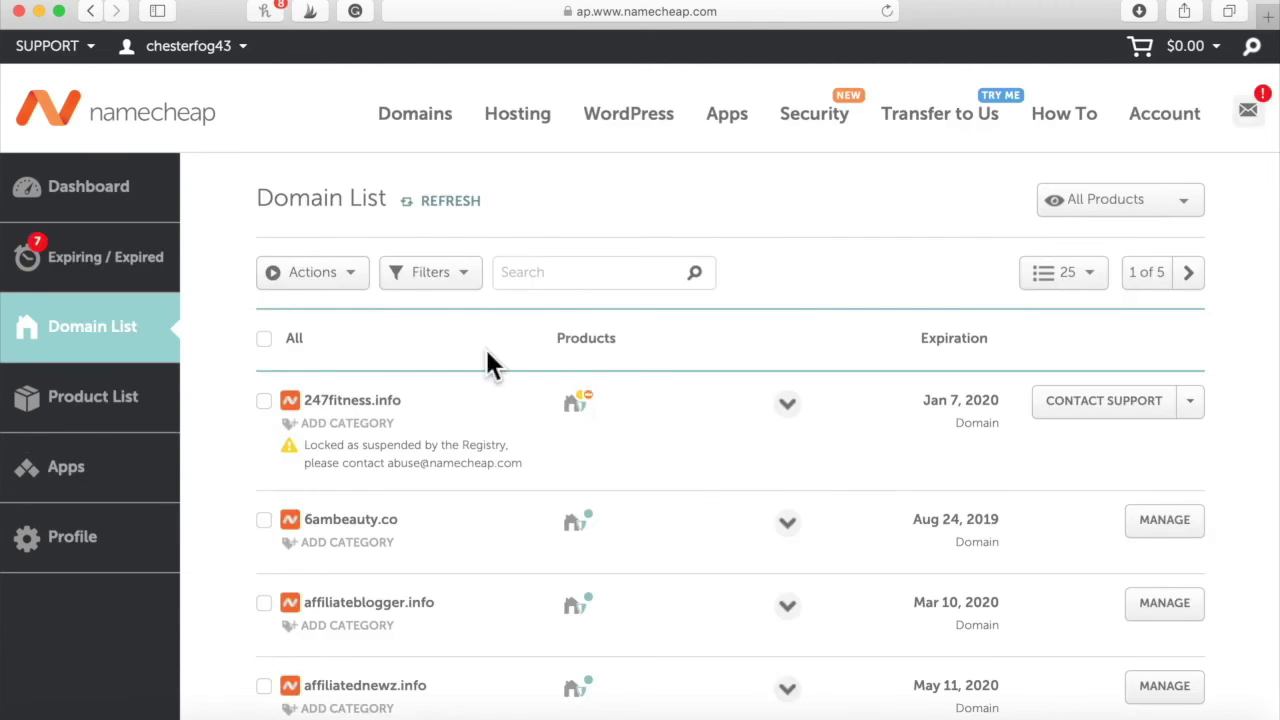
Step: Sort the Domain List by expiration, latest first, and open gaming247club.xyz's details
{"action": "left_click", "coordinate": [976, 343]}
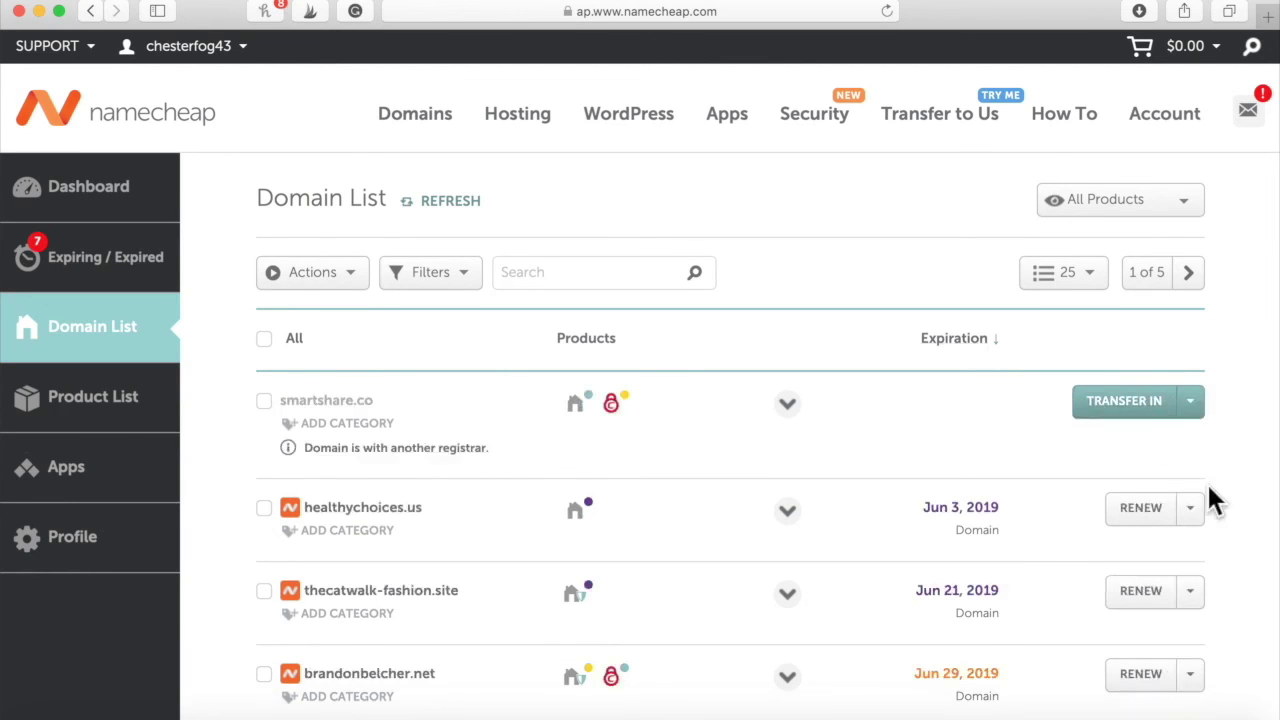
{"action": "left_click", "coordinate": [997, 345]}
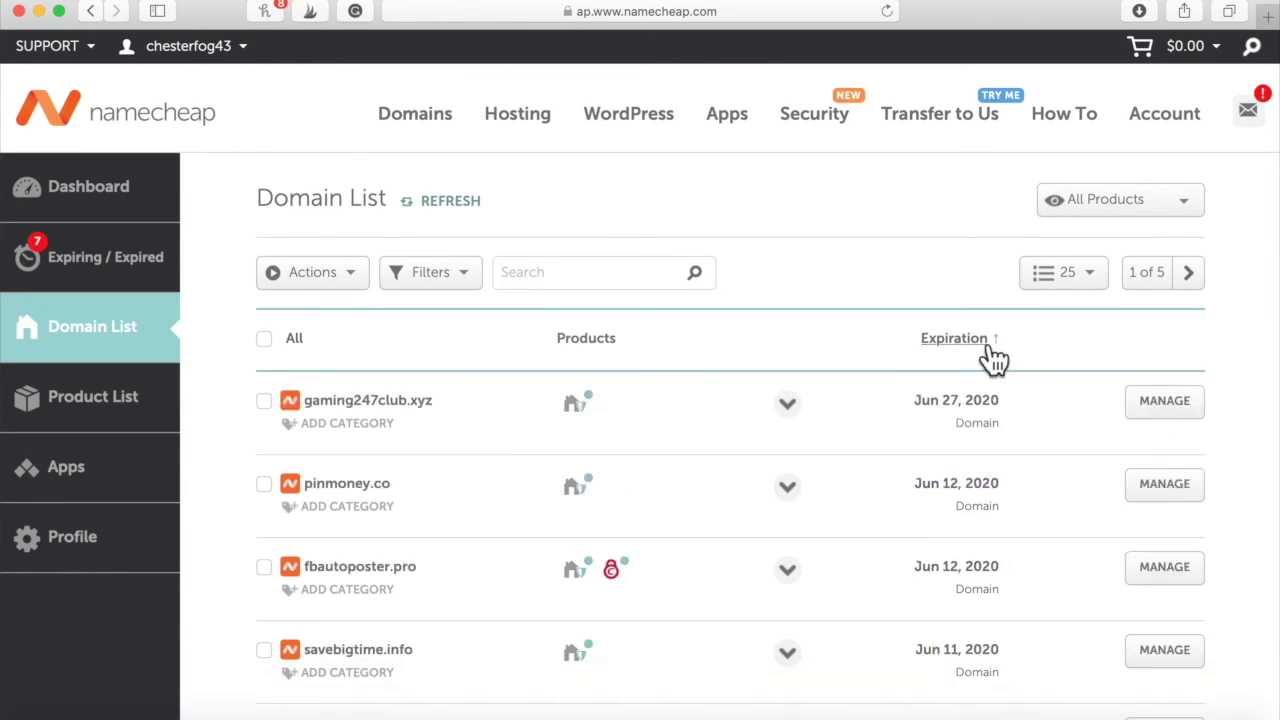
{"action": "left_click", "coordinate": [1146, 414]}
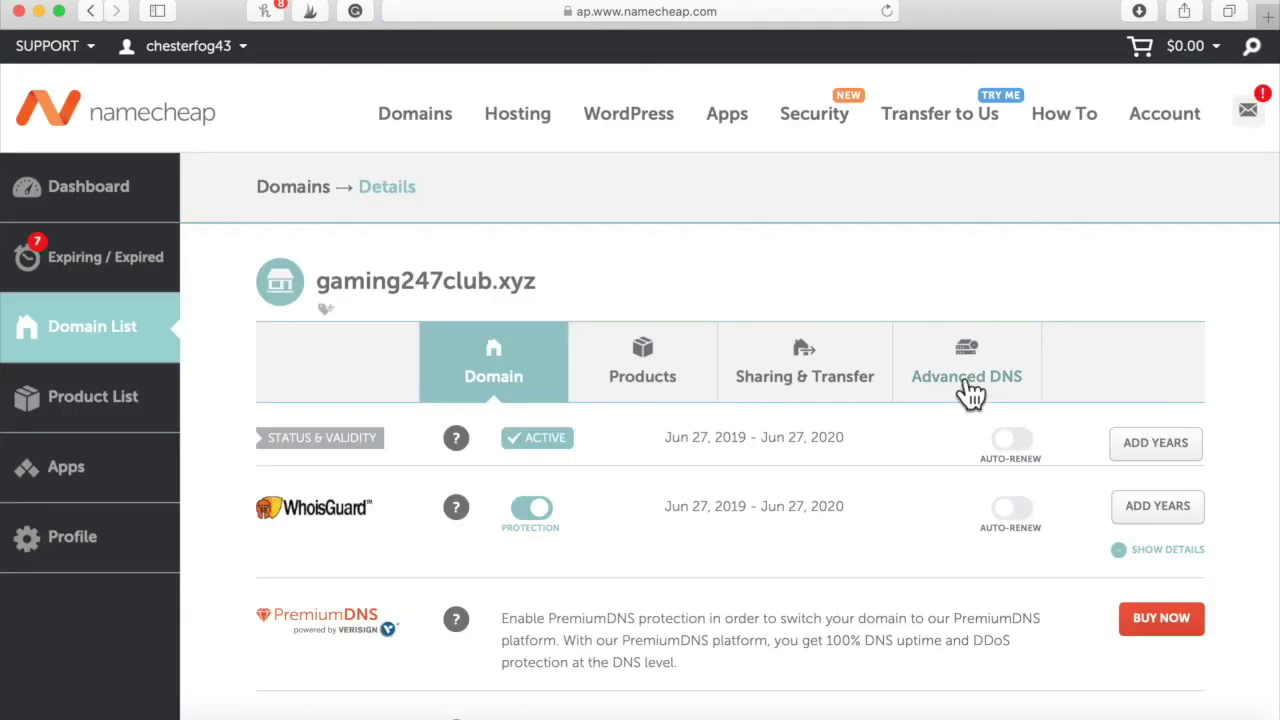
{"action": "left_click_drag", "start_coordinate": [387, 285], "coordinate": [543, 288]}
{"action": "left_click", "coordinate": [546, 294]}
{"action": "left_click", "coordinate": [333, 296]}
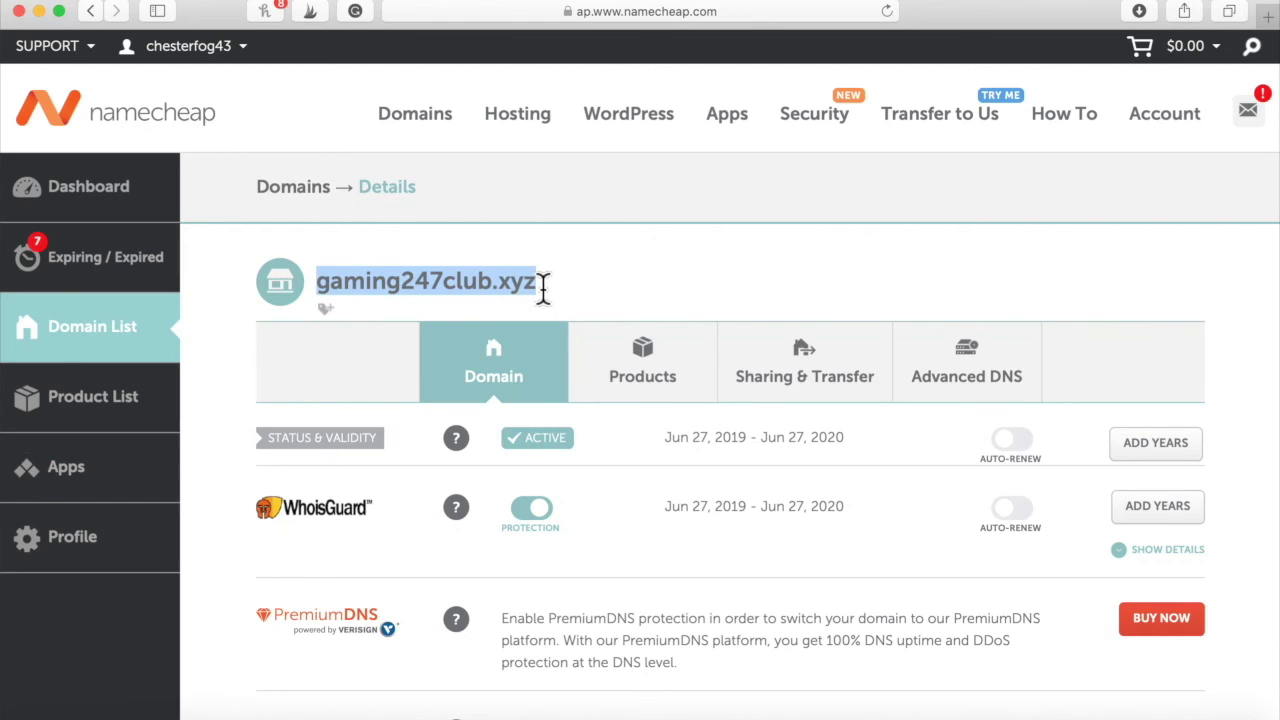